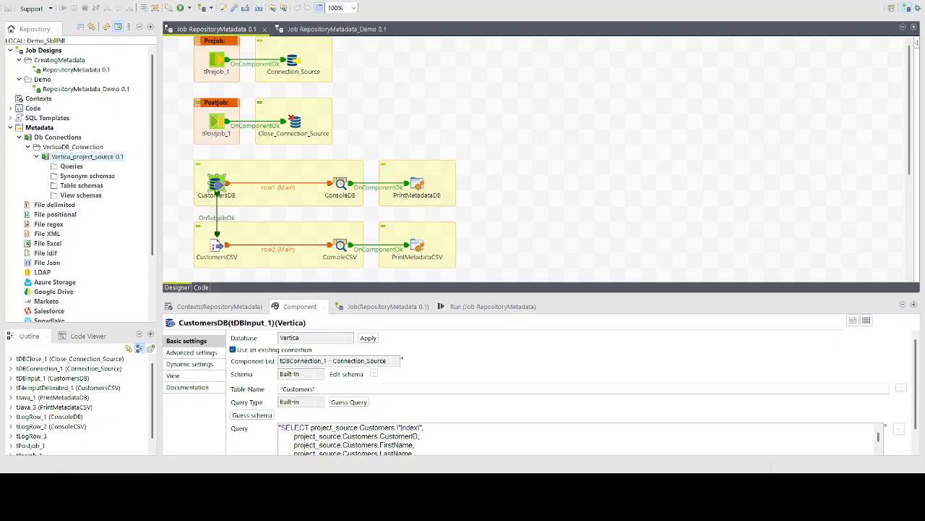
Review the Vertica_project_source connection details in its wizard and finish updating it
double_click(68, 157)
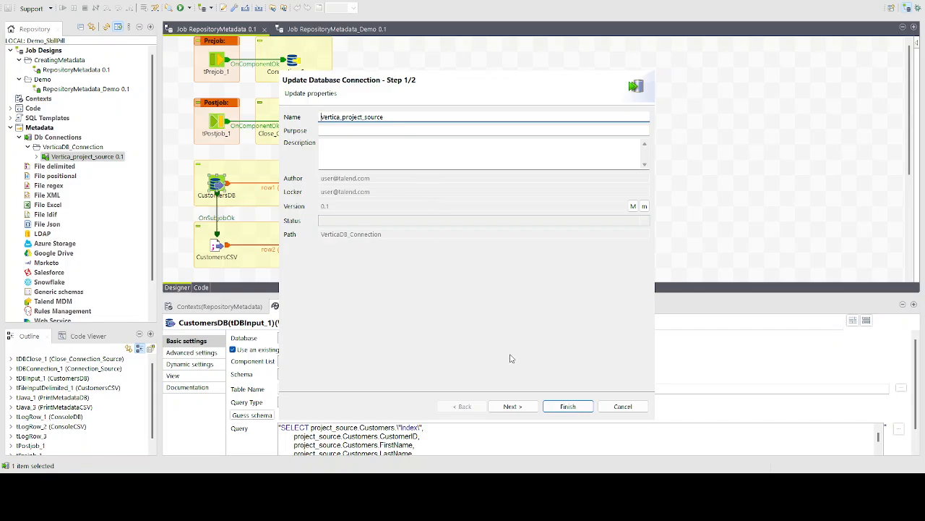
click(512, 406)
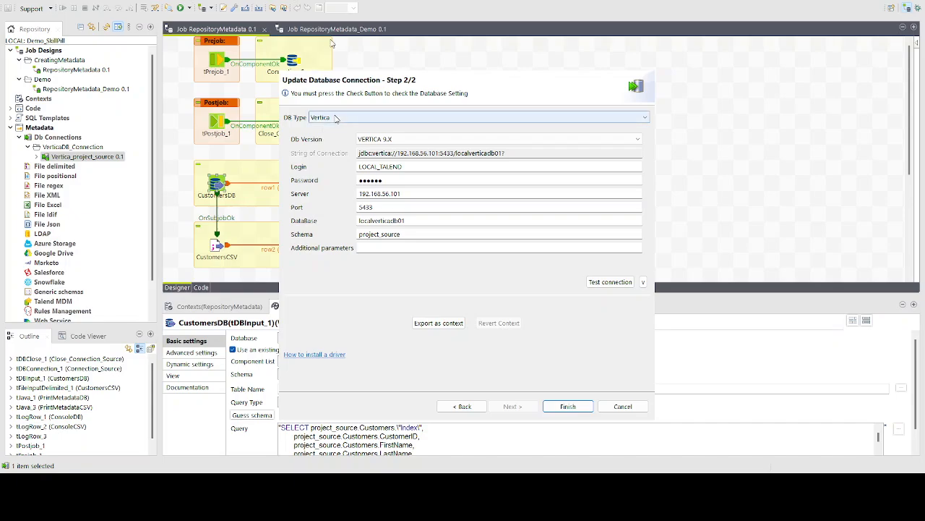
click(311, 251)
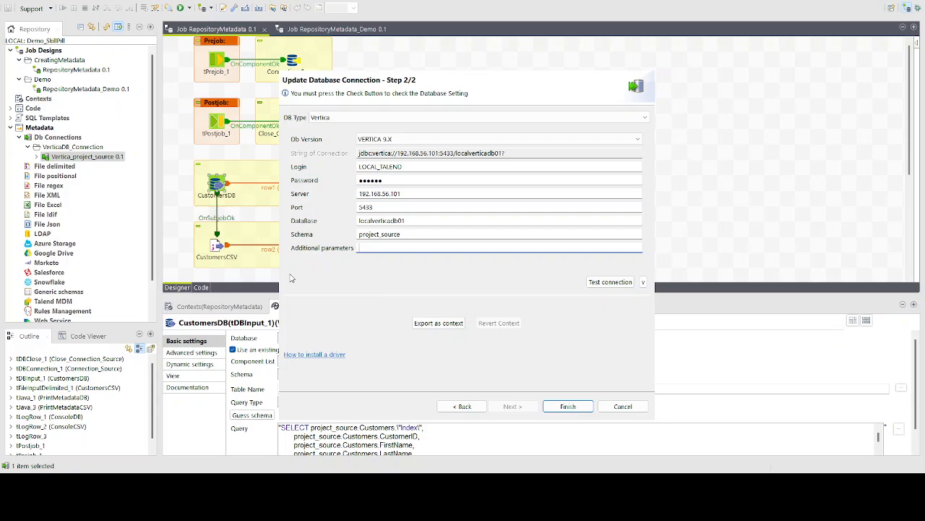
click(569, 407)
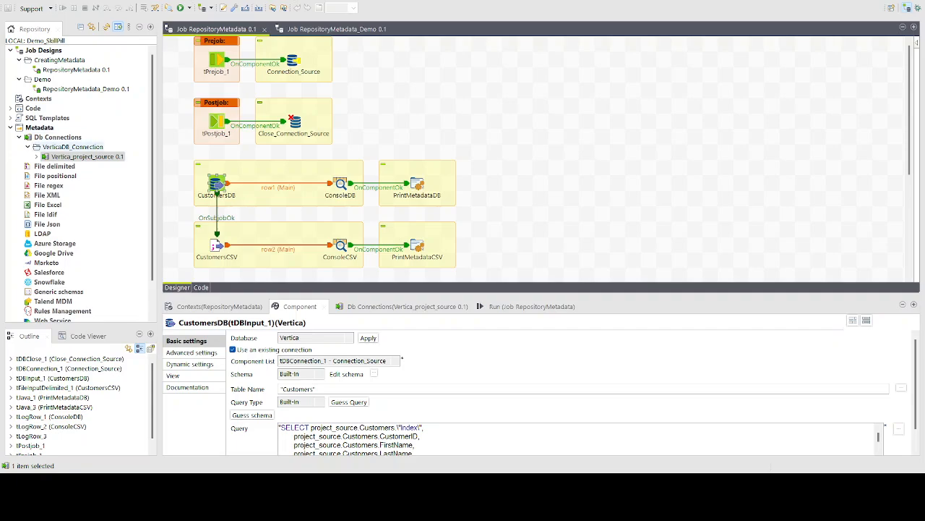
Retrieve the Customers table schema from localverticadb01 > project_source via Vertica_project_source
click(36, 157)
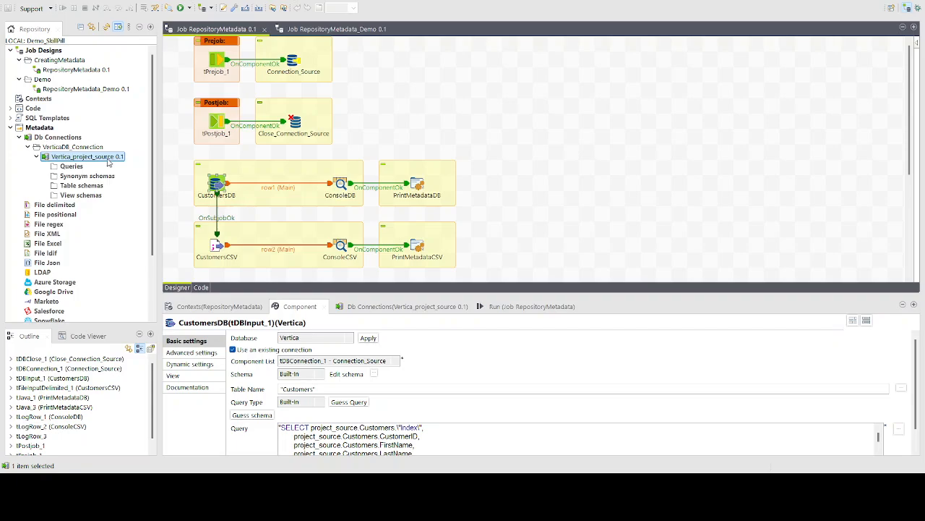
click(135, 195)
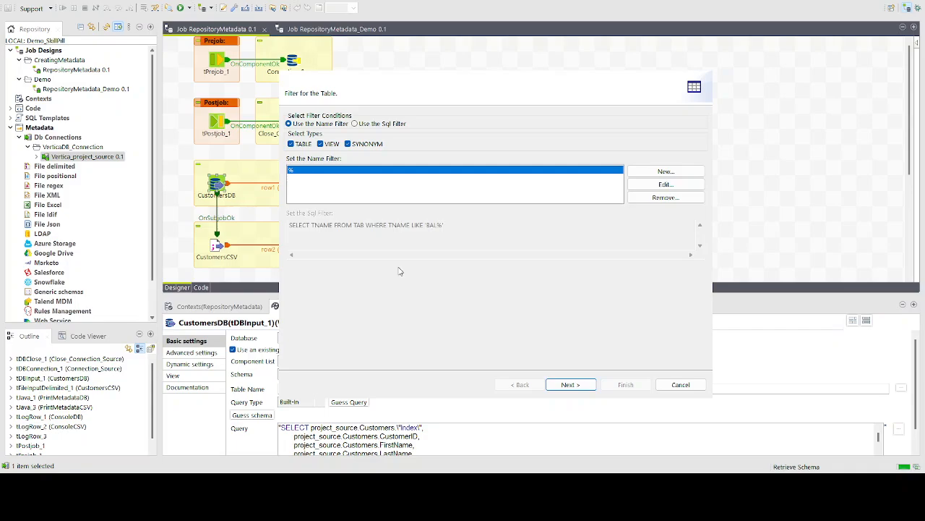
click(581, 387)
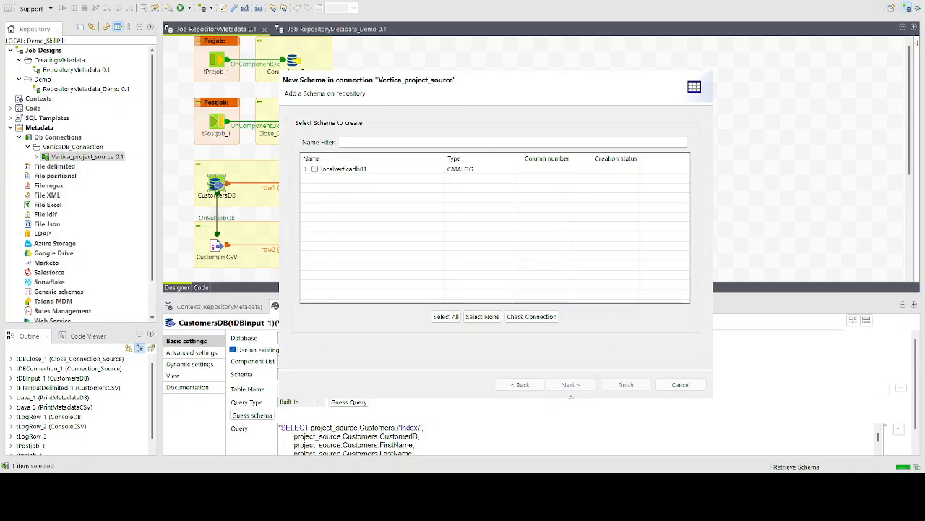
click(305, 169)
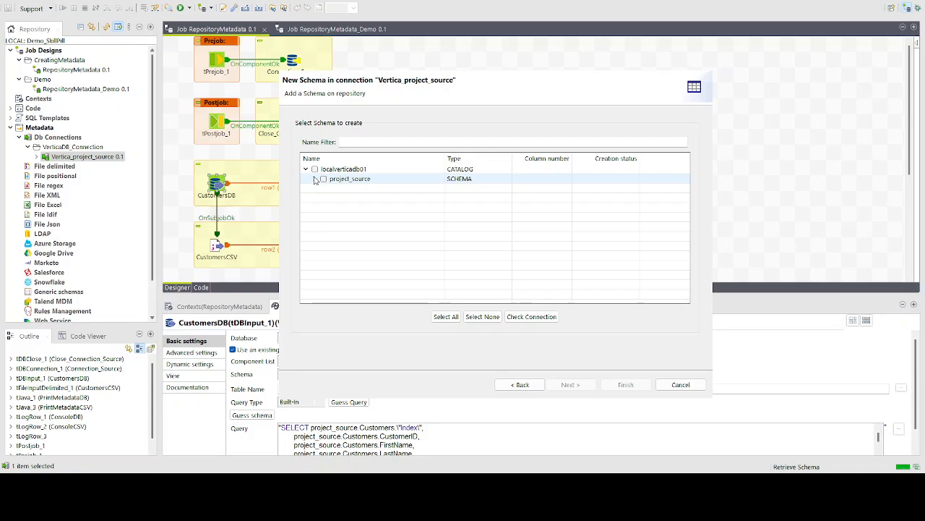
click(315, 178)
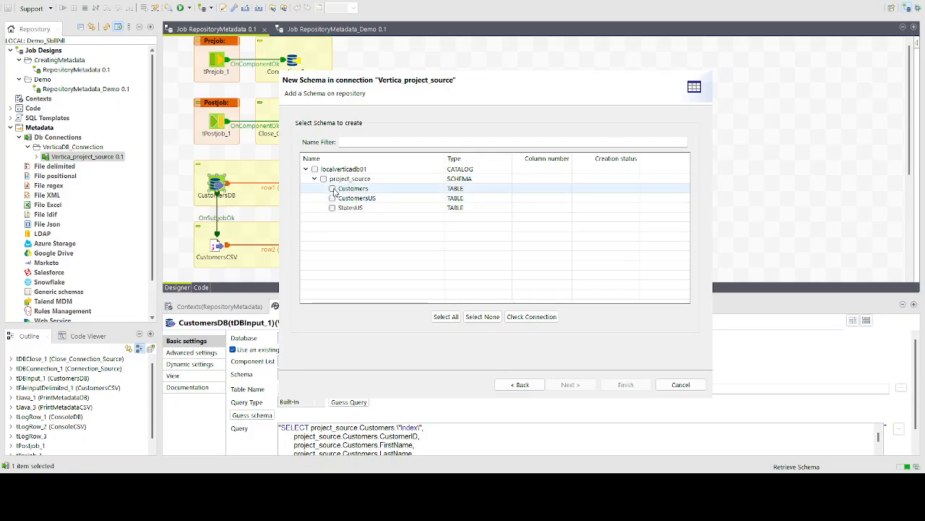
click(332, 189)
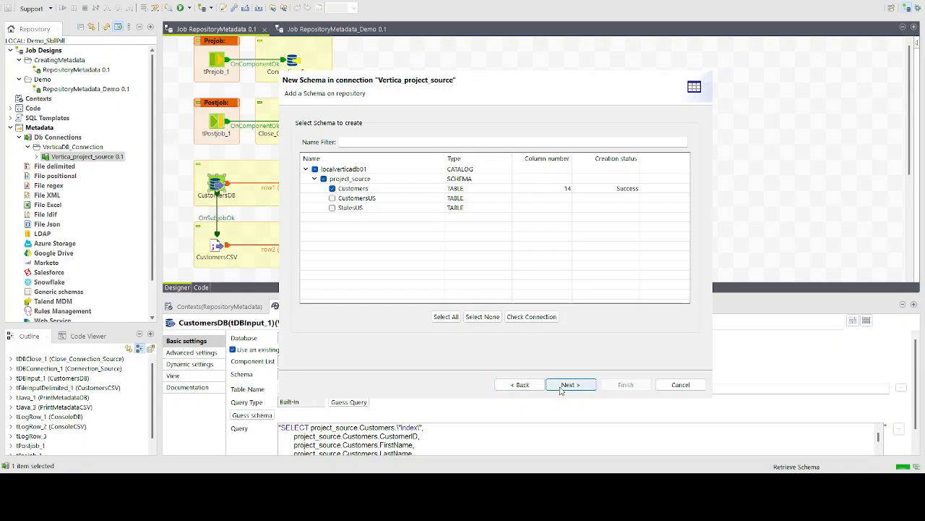
click(570, 385)
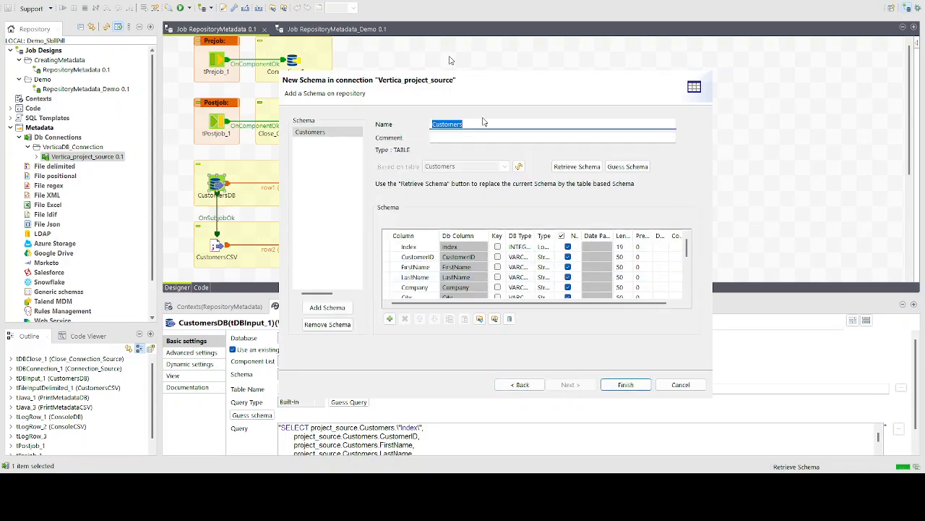
Name the schema CustomersDB, set the Index column type to Integer, and save it
click(486, 123)
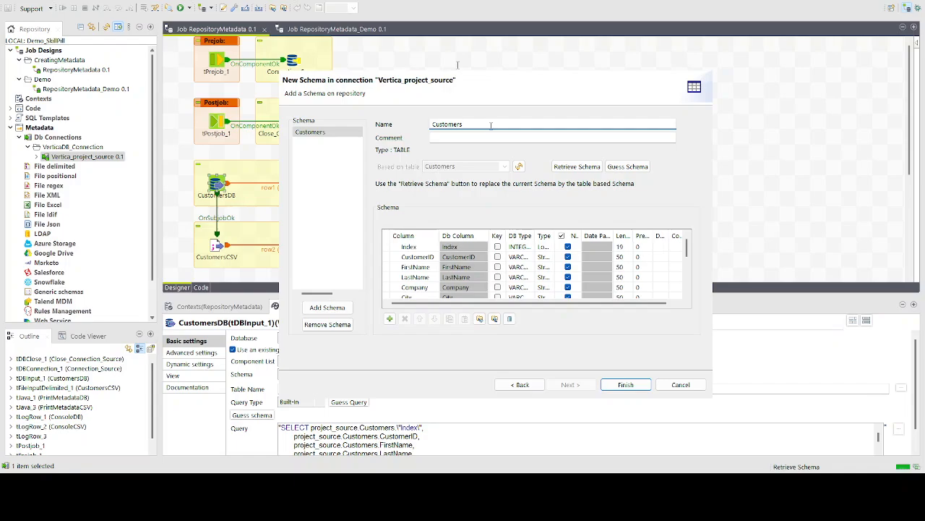
text(BB)
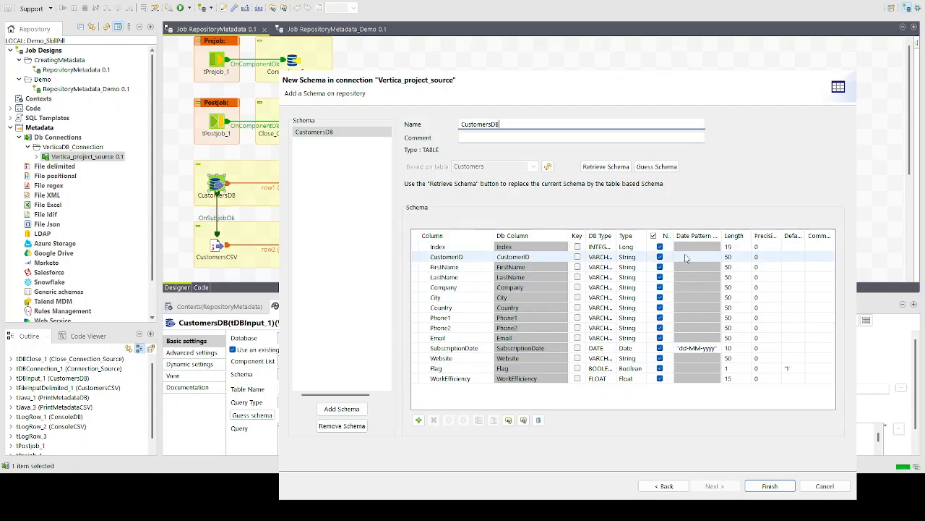
click(634, 247)
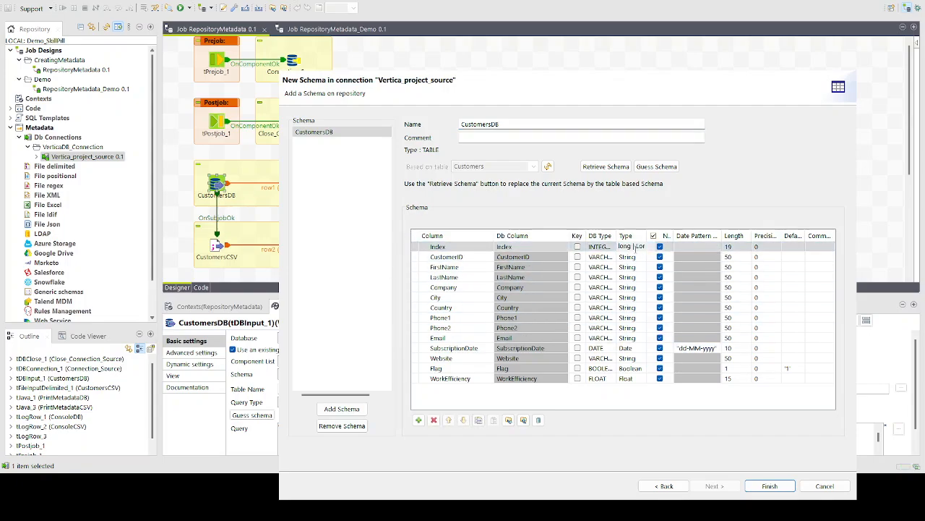
scroll(636, 248, up, 1)
click(630, 403)
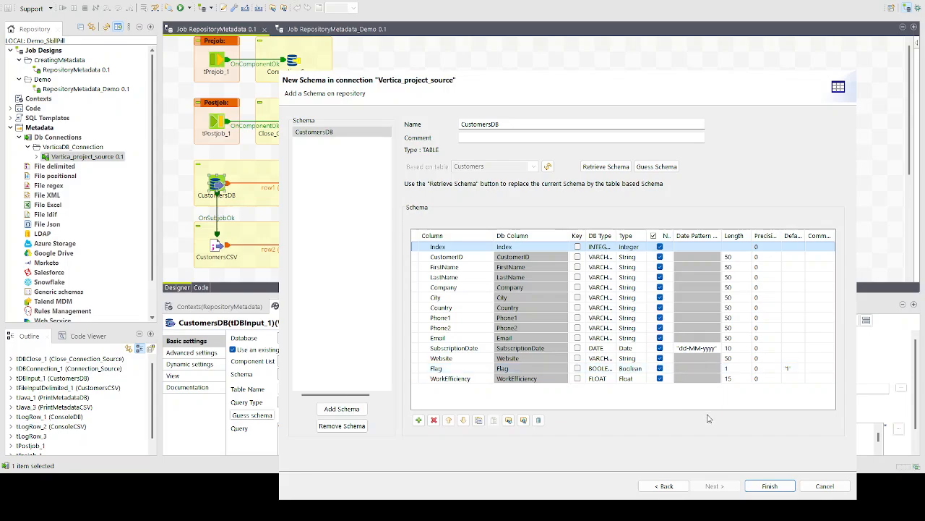
click(770, 489)
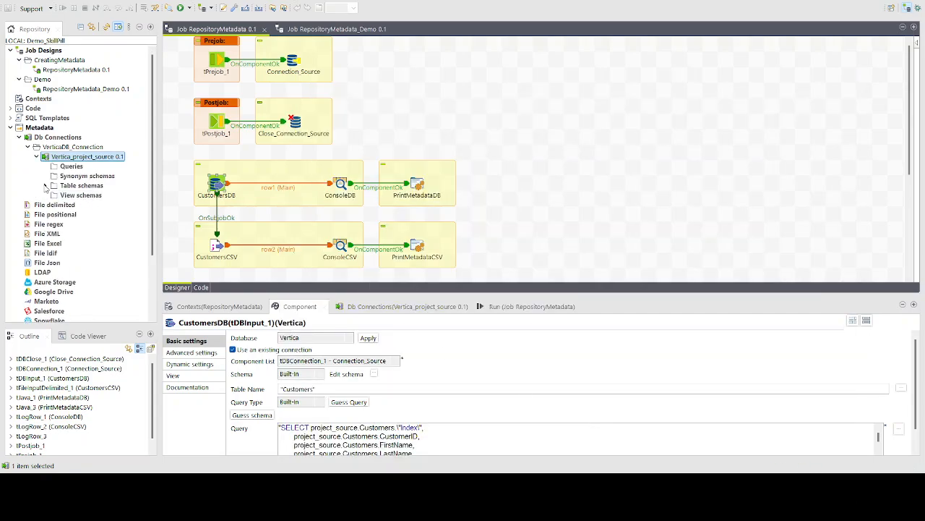
Confirm CustomersDB under Table schemas and start a new File delimited metadata entry
click(45, 185)
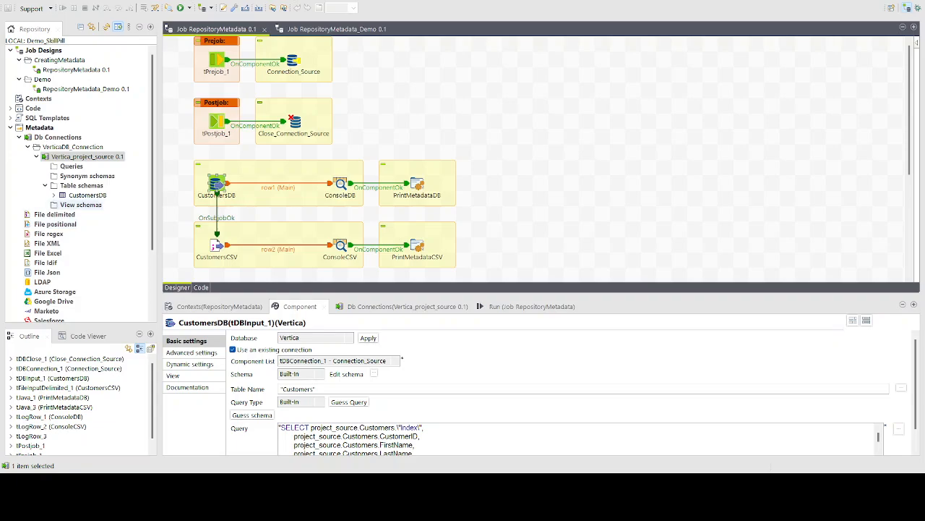
click(53, 215)
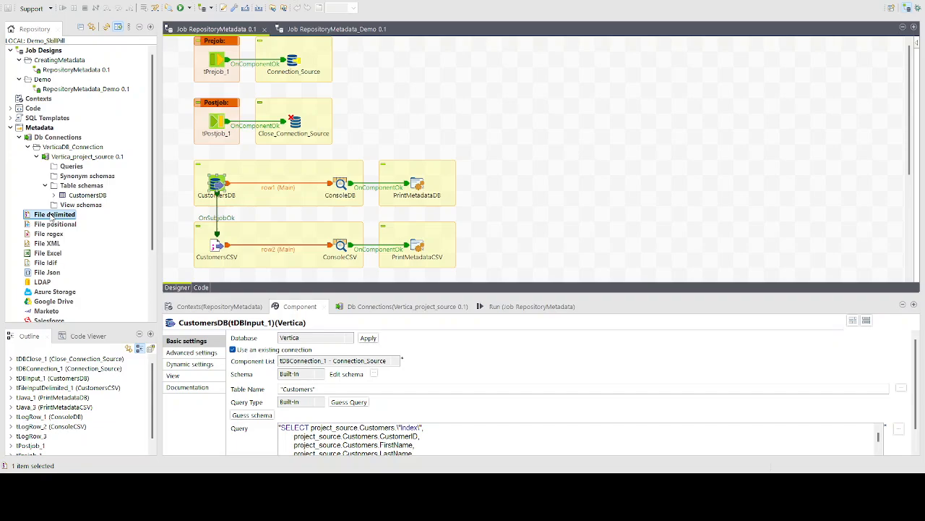
click(77, 220)
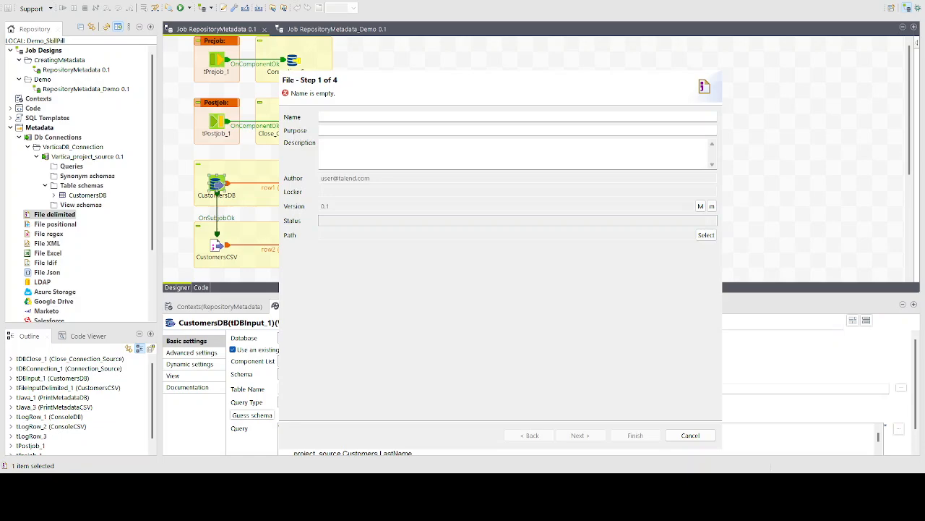
Name the file metadata CustomersCSV, select the customers CSV file, and reach the parsing step
click(367, 116)
text(CustomersCSV)
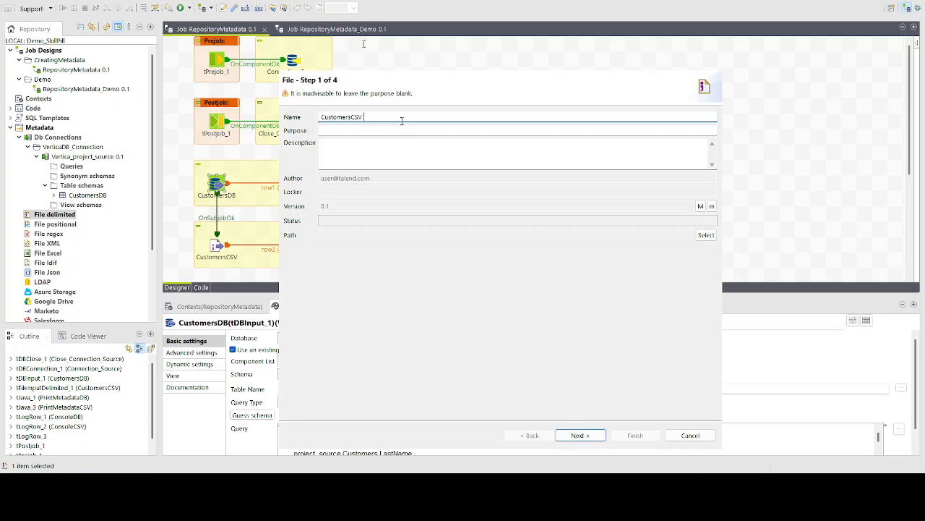
click(596, 436)
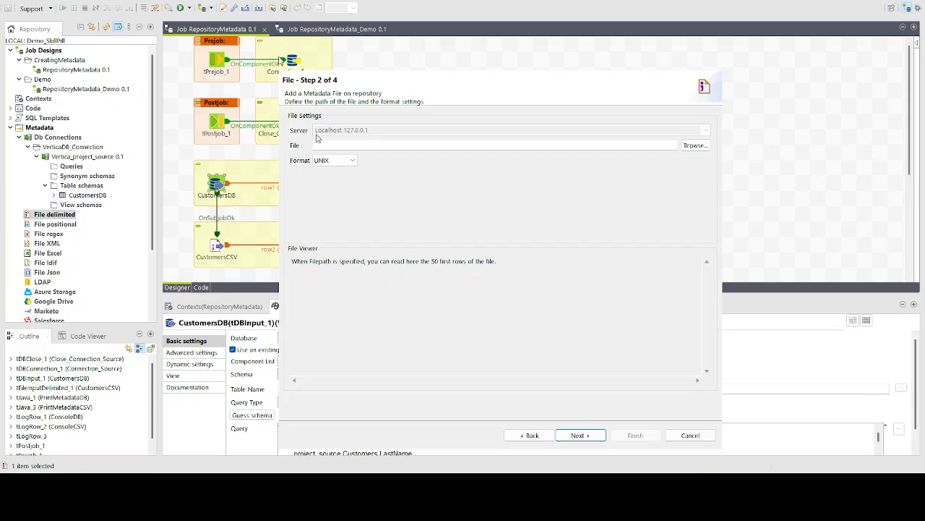
click(522, 146)
click(694, 146)
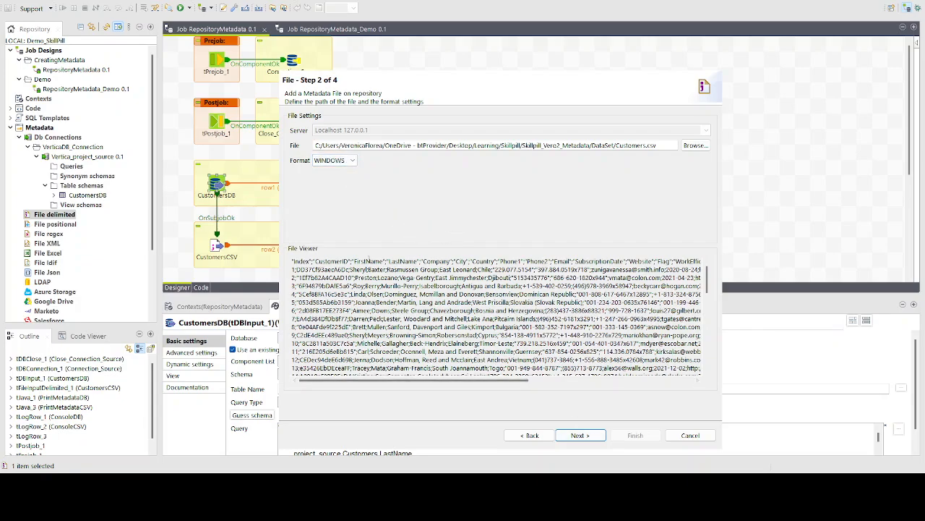
click(581, 435)
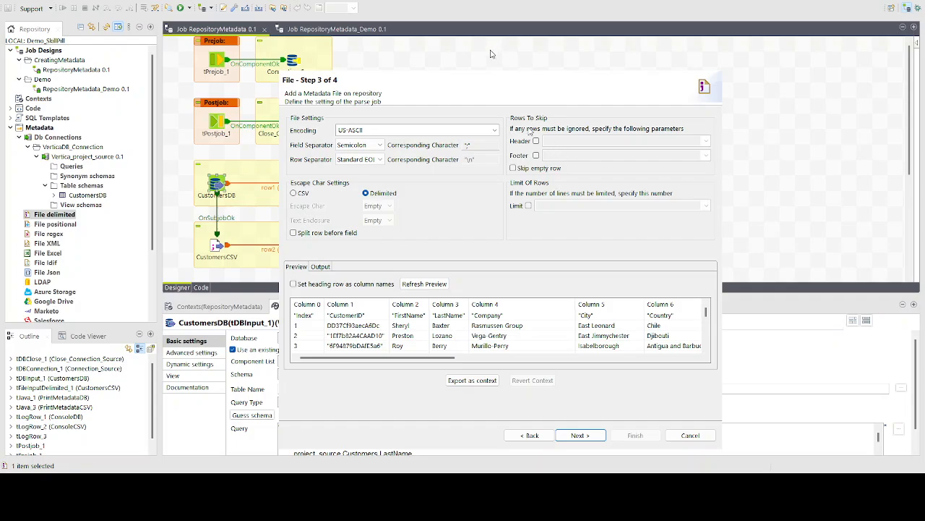
Use header row 1 as column names, refresh the preview, and advance to the schema step
click(536, 141)
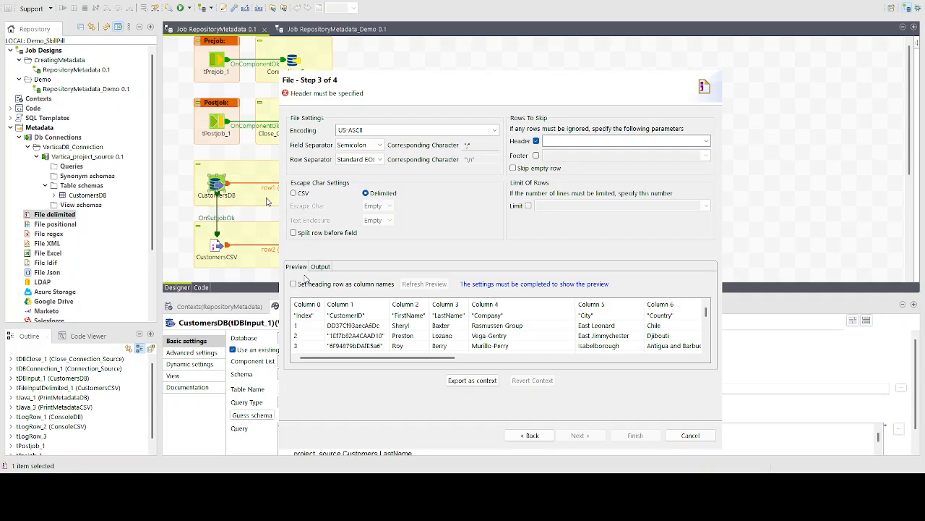
click(293, 283)
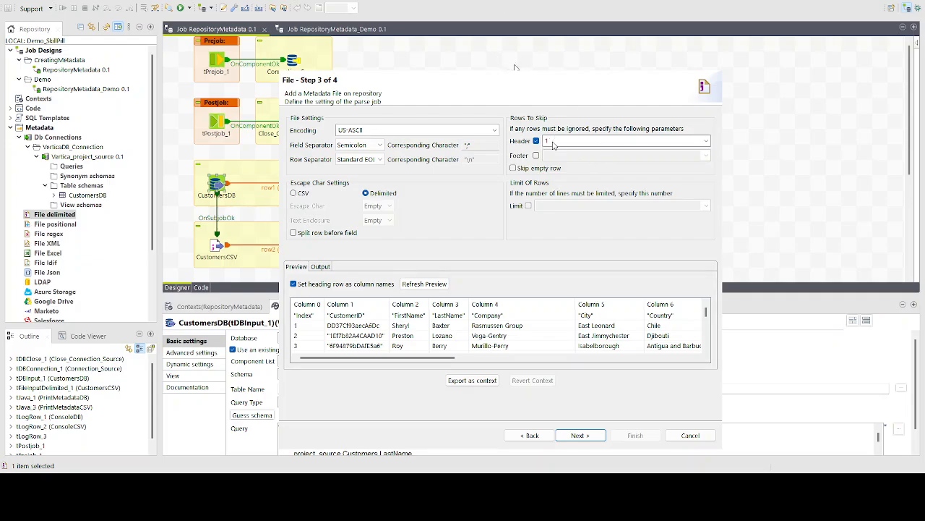
click(424, 284)
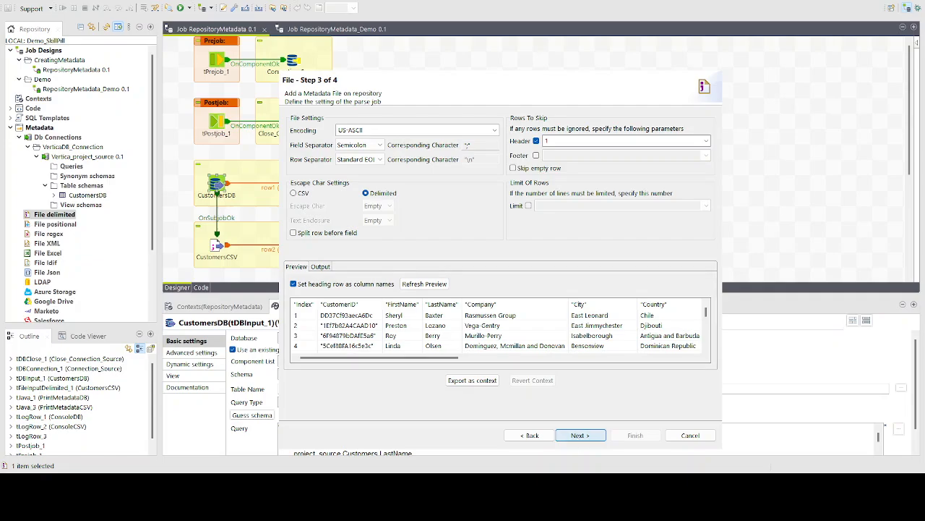
click(580, 435)
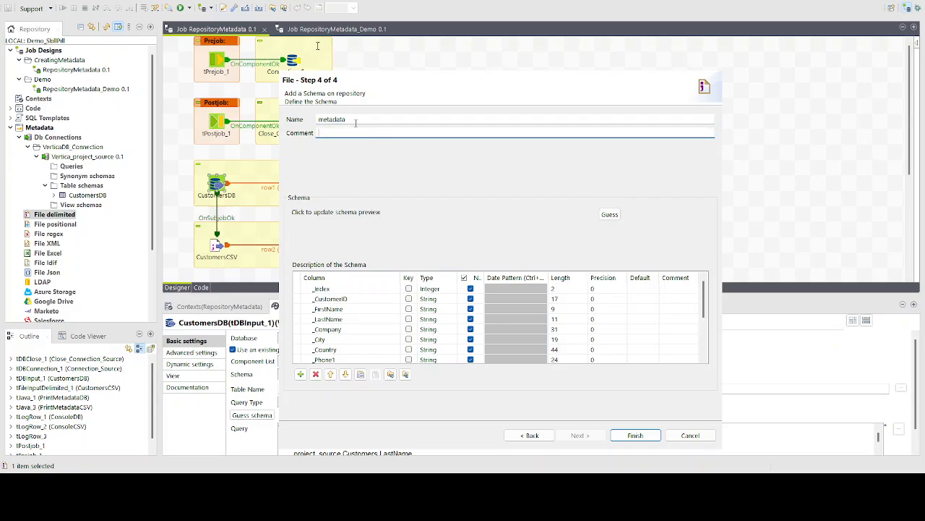
Rename the schema from 'metadata' to CustomersCSV without a trailing space and save it
double_click(318, 119)
key(BackSpace)
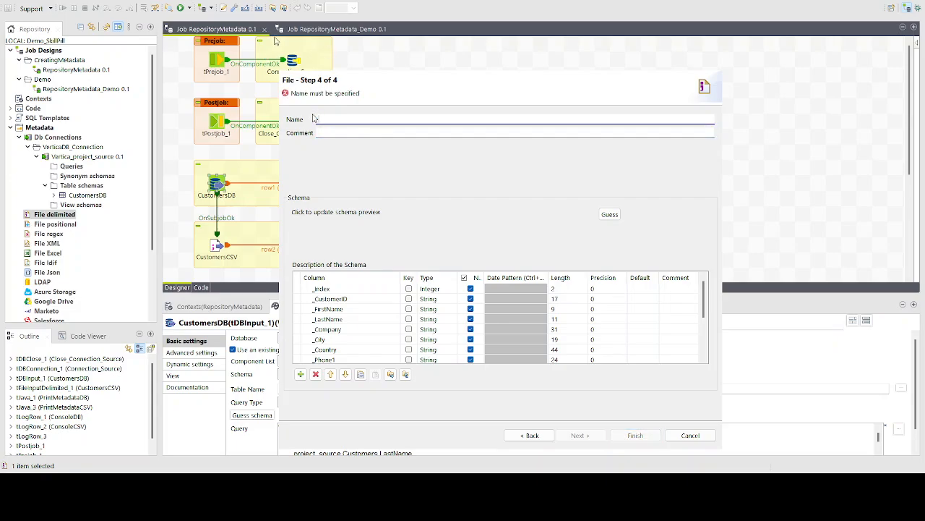
text(CustomersCSV)
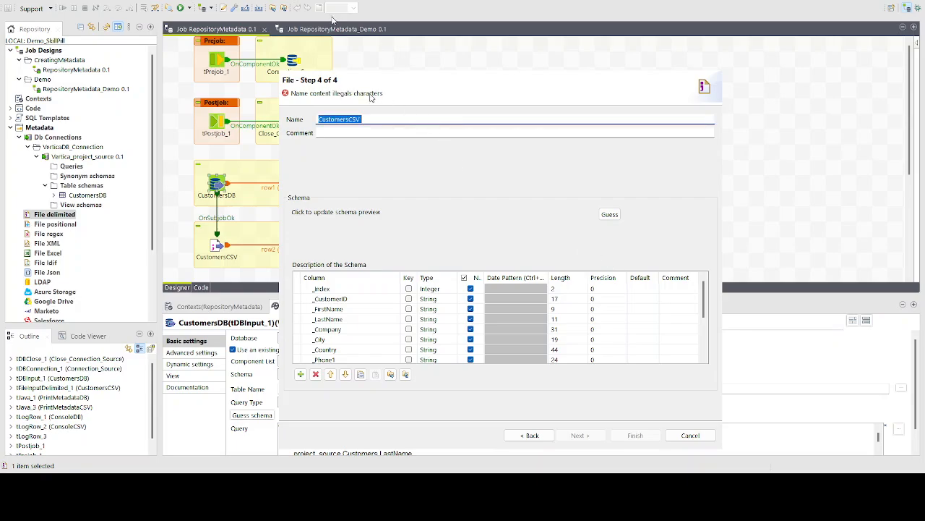
click(386, 118)
key(BackSpace)
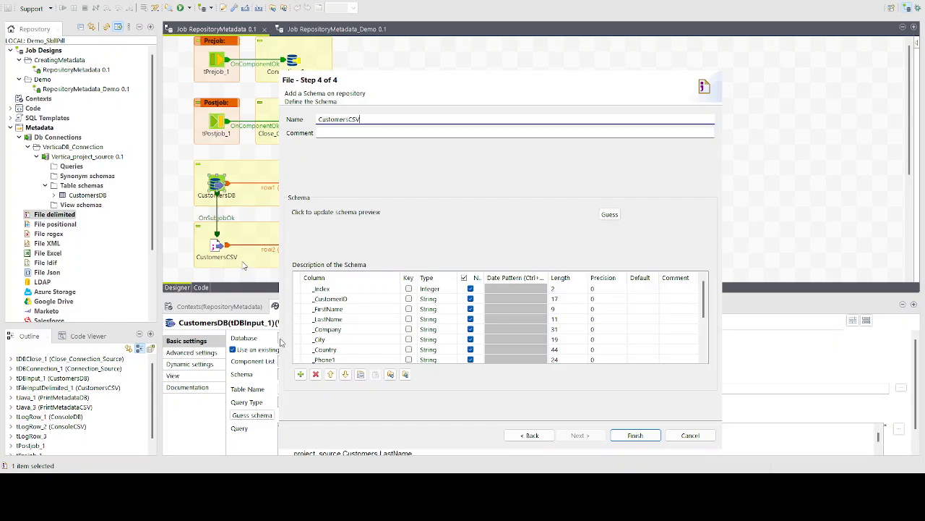
drag(240, 264, 152, 264)
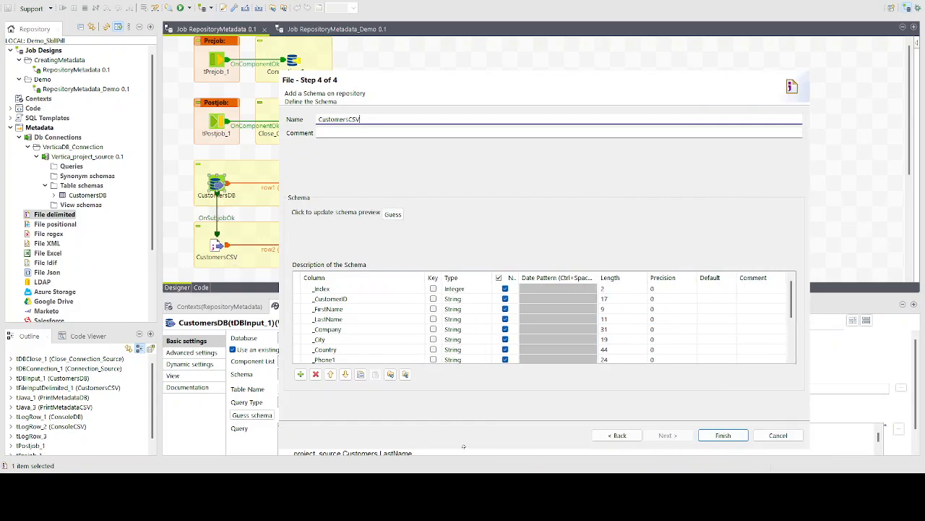
drag(464, 446, 465, 512)
scroll(474, 416, down, 2)
scroll(483, 388, up, 1)
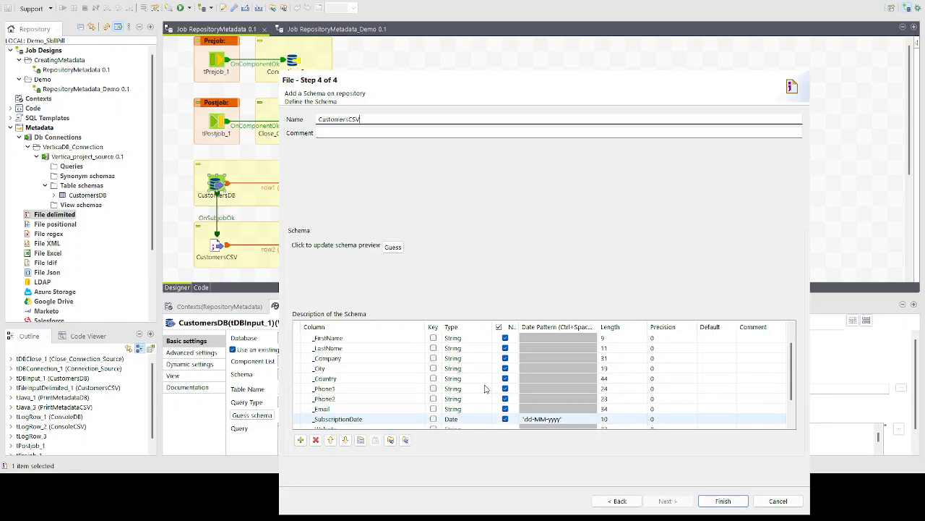
scroll(485, 389, up, 2)
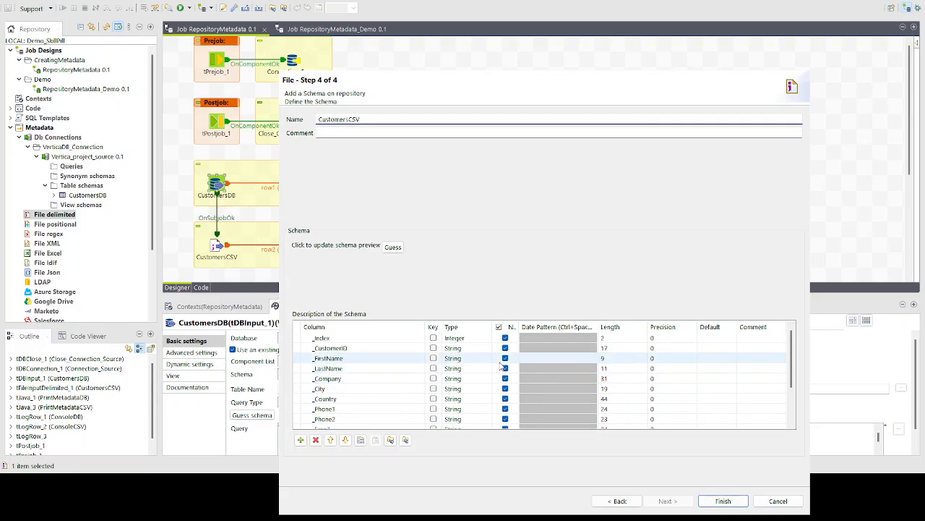
click(723, 501)
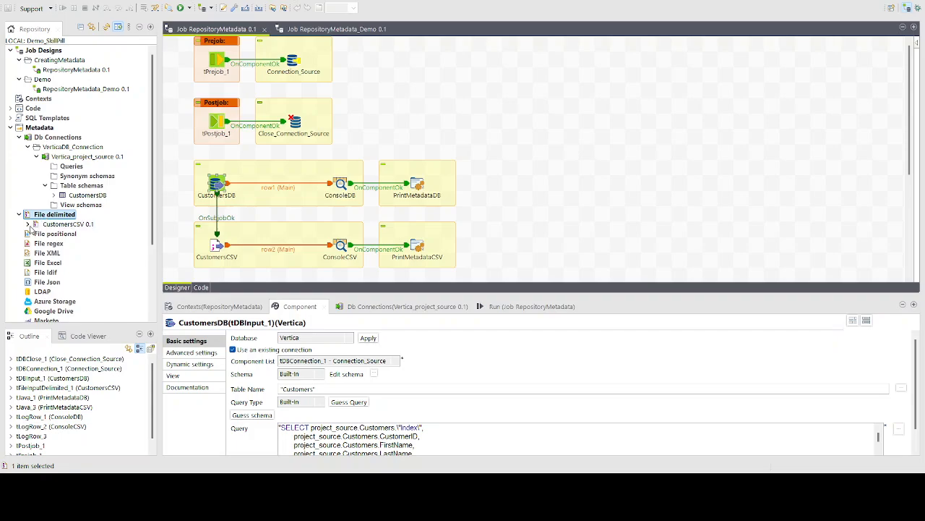
Expand CustomersCSV 0.1 in the Repository and switch to the RepositoryMetadata_Demo 0.1 job
click(28, 224)
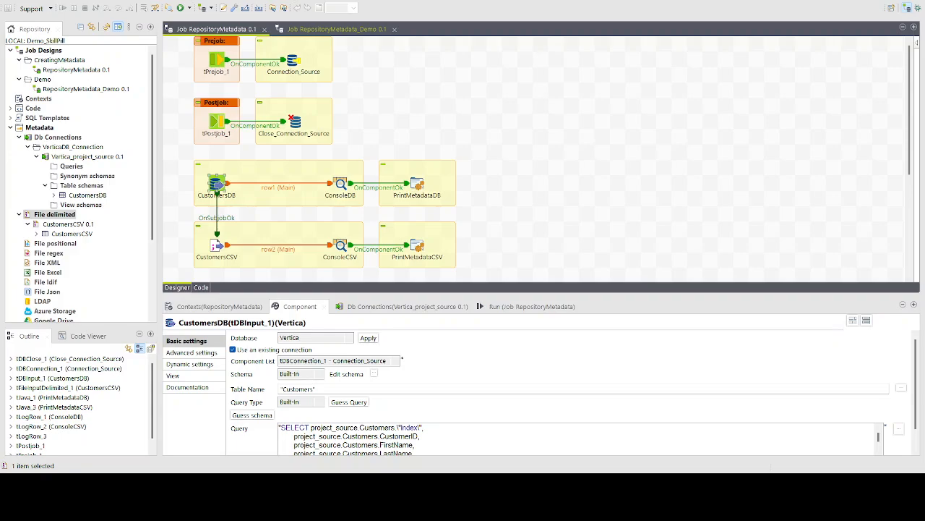
click(336, 29)
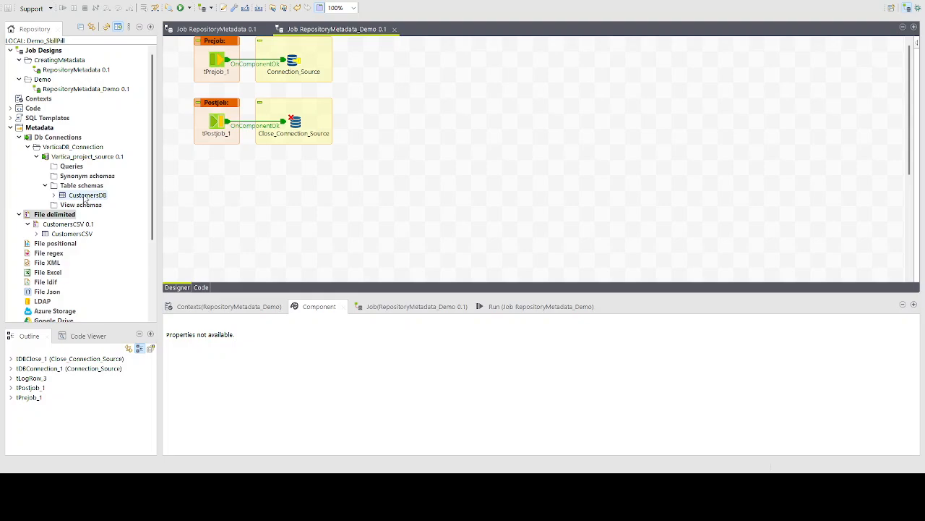
Add a tDBInput (Vertica) component from CustomersDB and set its label format to CustomerDB
drag(85, 196, 411, 197)
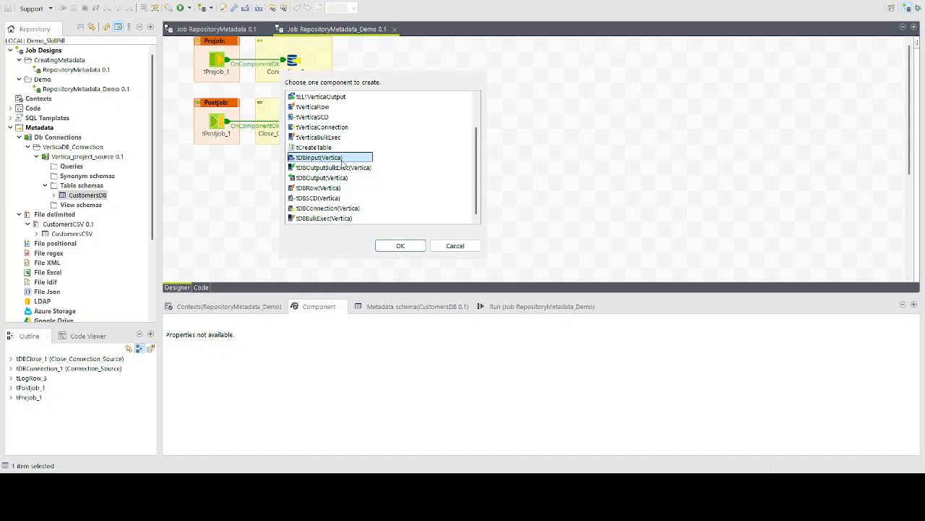
click(400, 246)
click(225, 188)
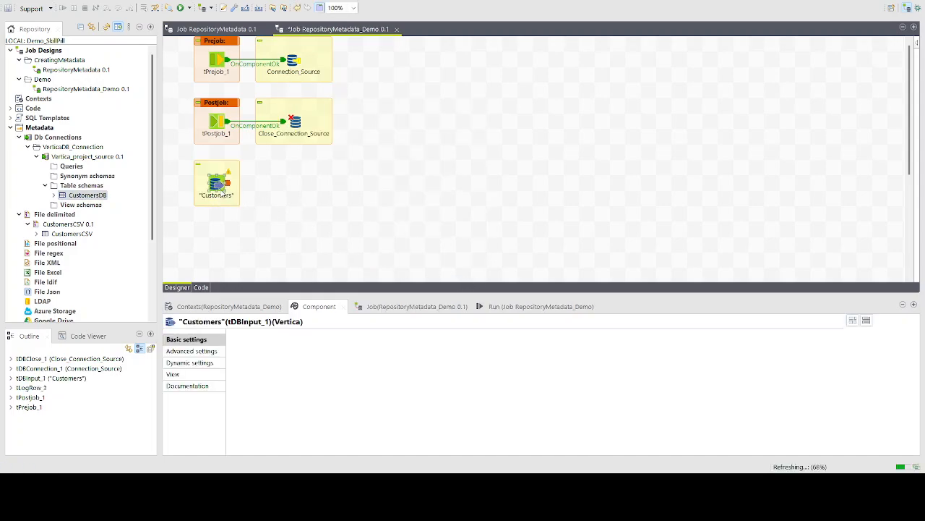
click(189, 375)
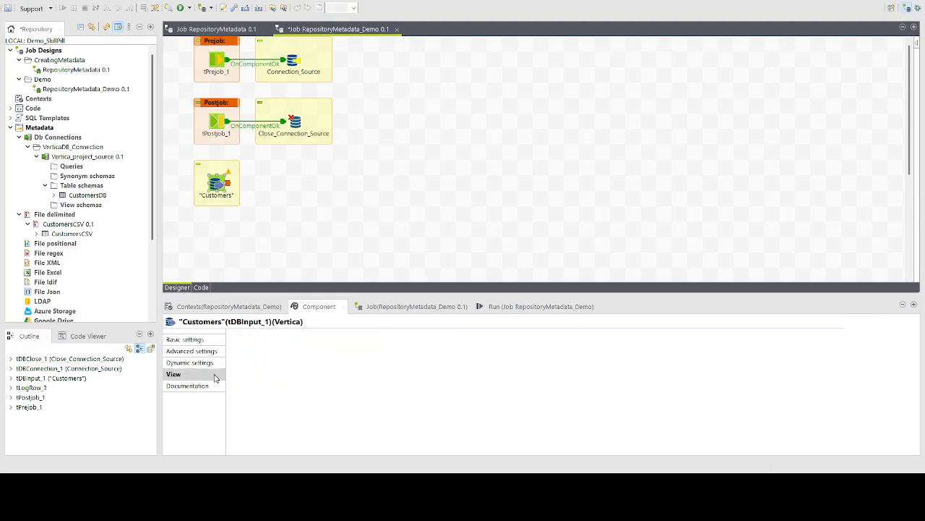
drag(320, 339, 258, 338)
key(BackSpace)
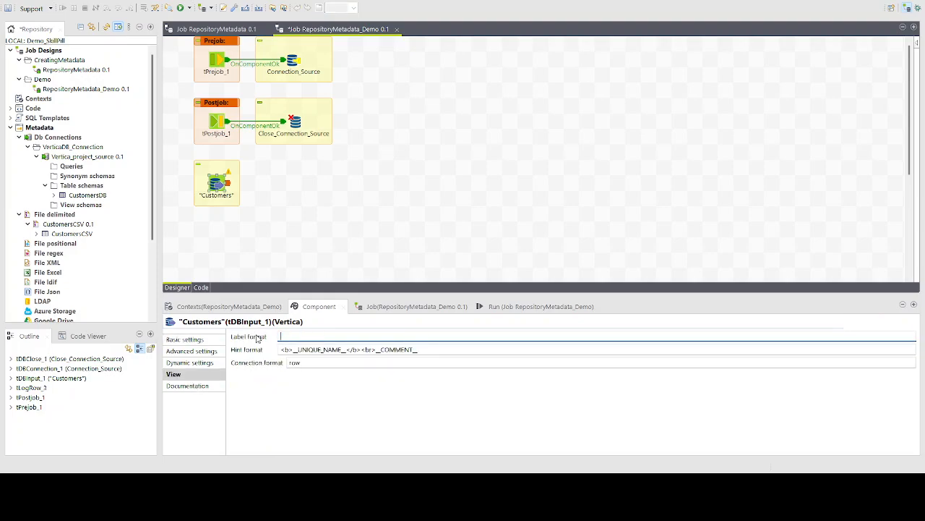
text(CU)
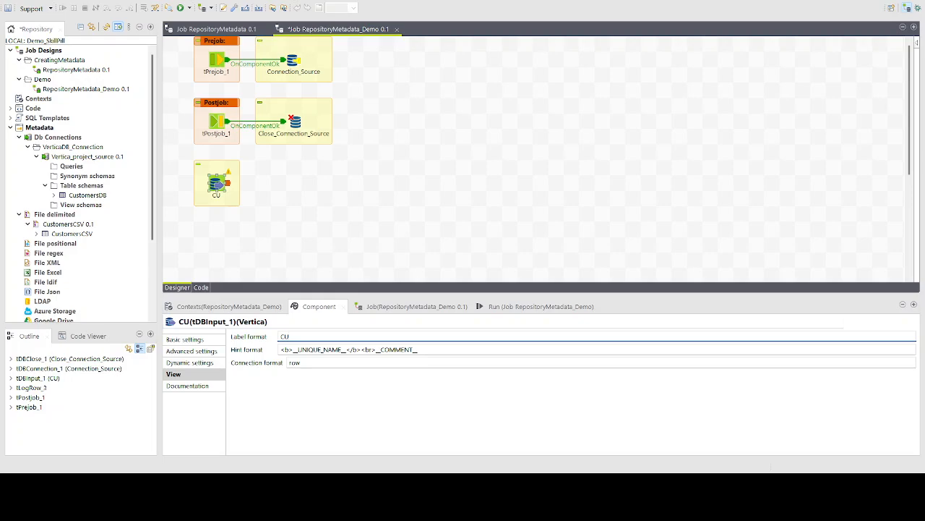
key(BackSpace)
text(ustomerD)
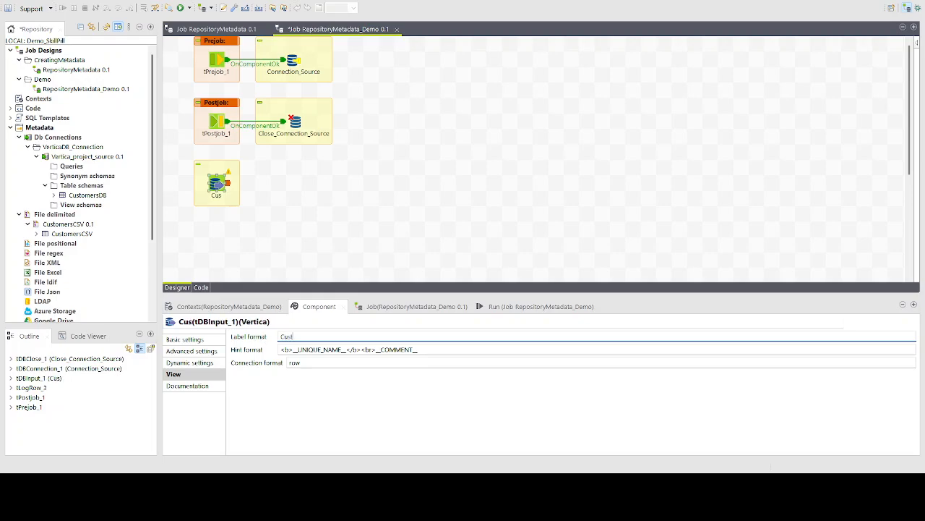
text(B)
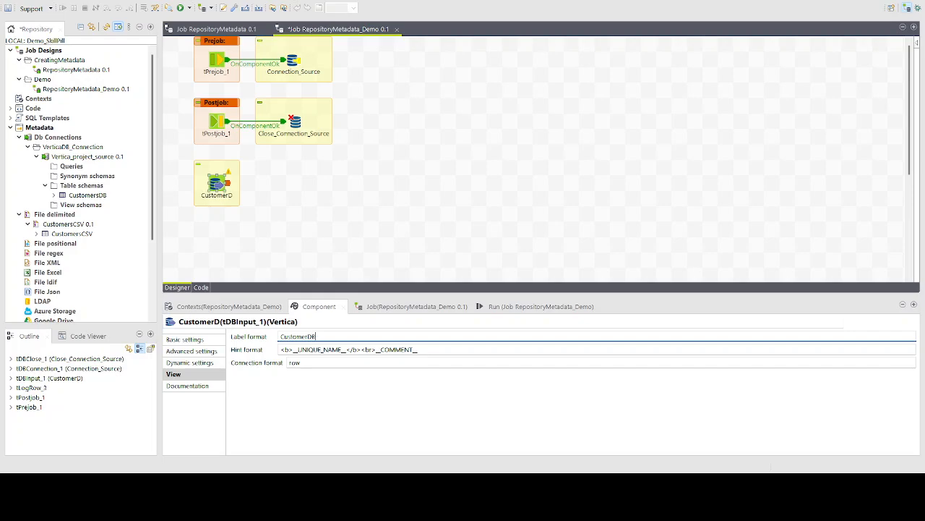
click(289, 239)
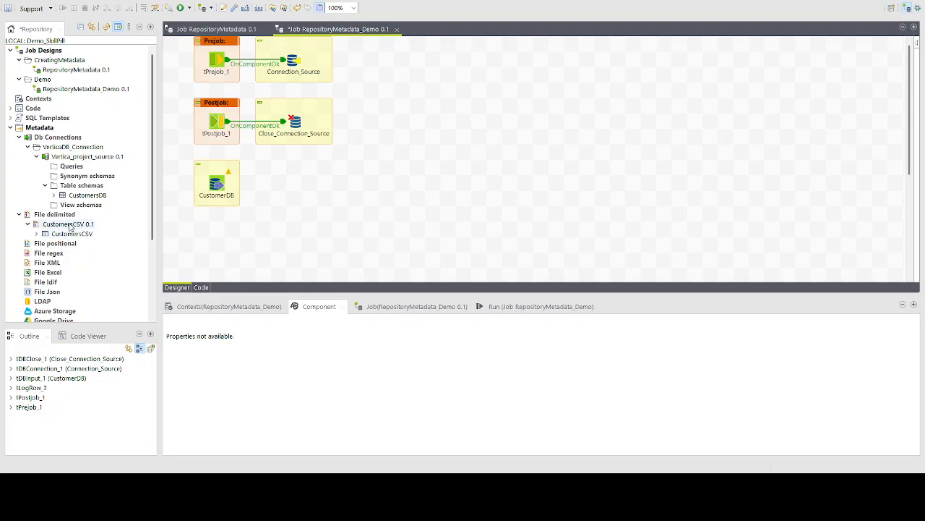
Add a delimited file input from CustomersCSV metadata, placed beneath CustomerDB
drag(68, 227, 260, 257)
click(322, 137)
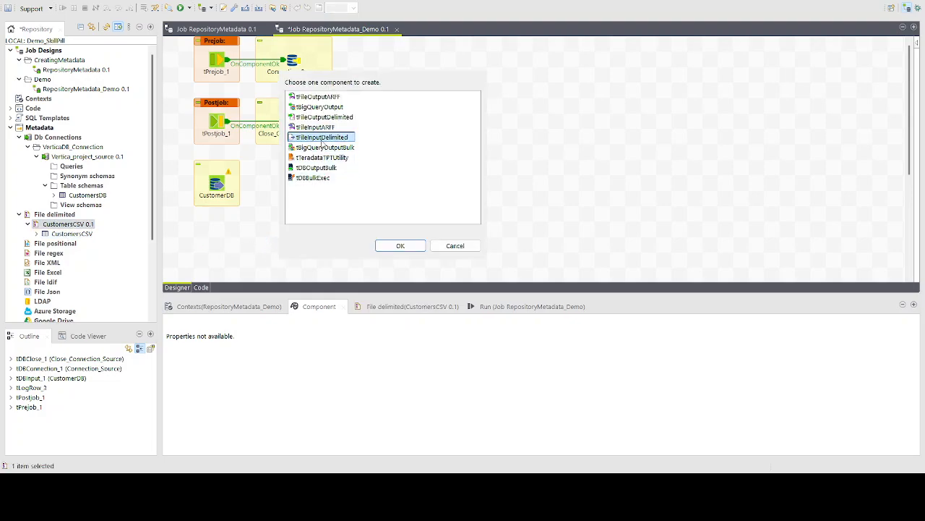
click(407, 247)
drag(246, 235, 215, 230)
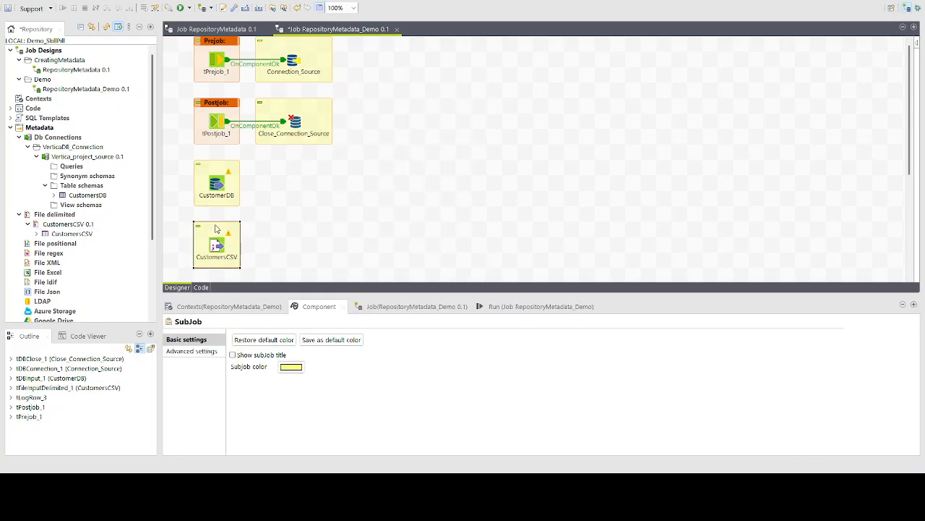
Make CustomerDB use the existing tDBConnection_1 - Connection_Source connection
click(220, 189)
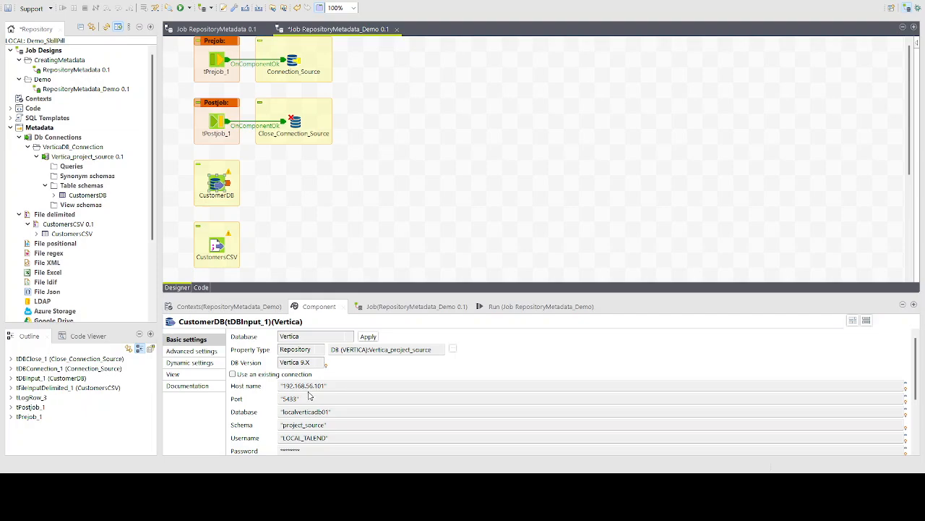
click(215, 246)
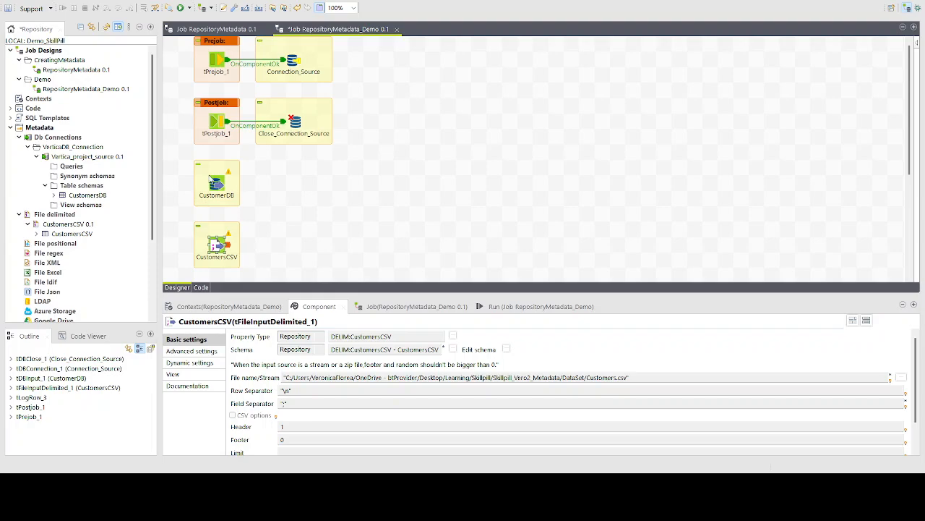
click(214, 181)
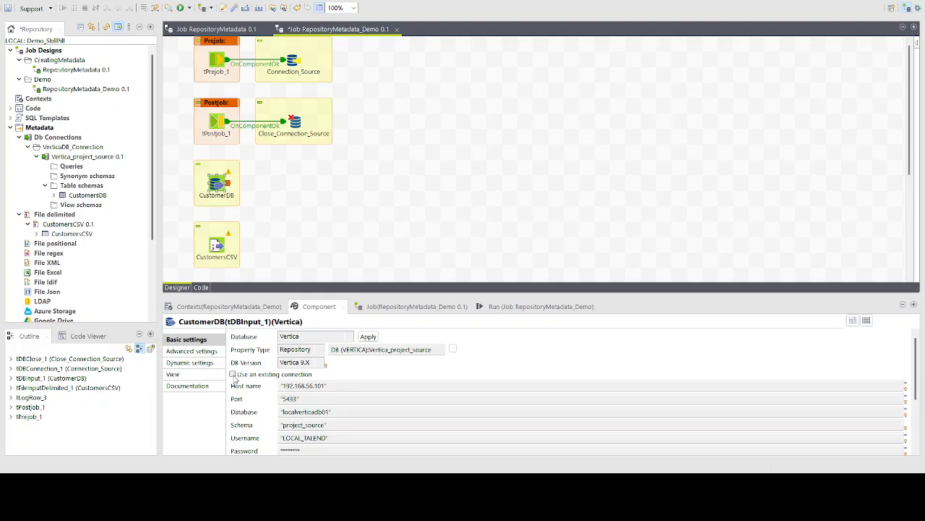
click(233, 374)
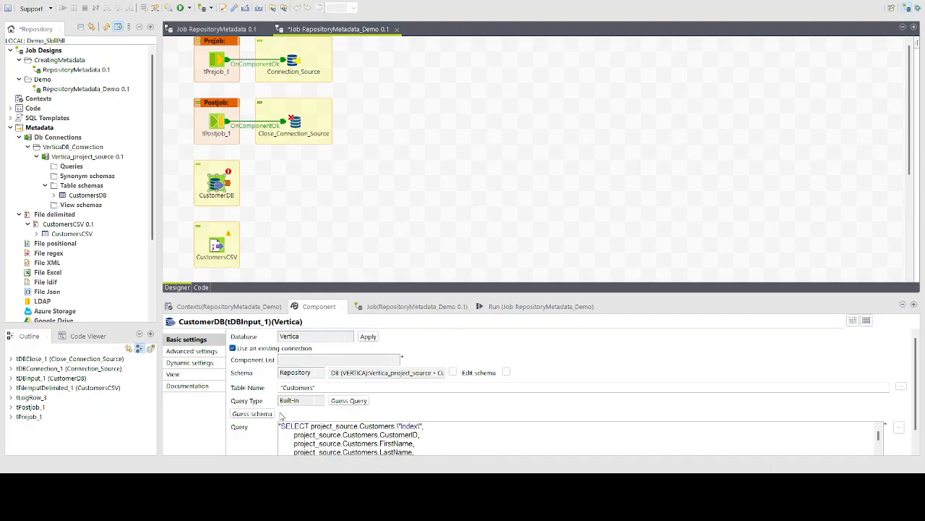
click(306, 359)
click(327, 373)
click(297, 207)
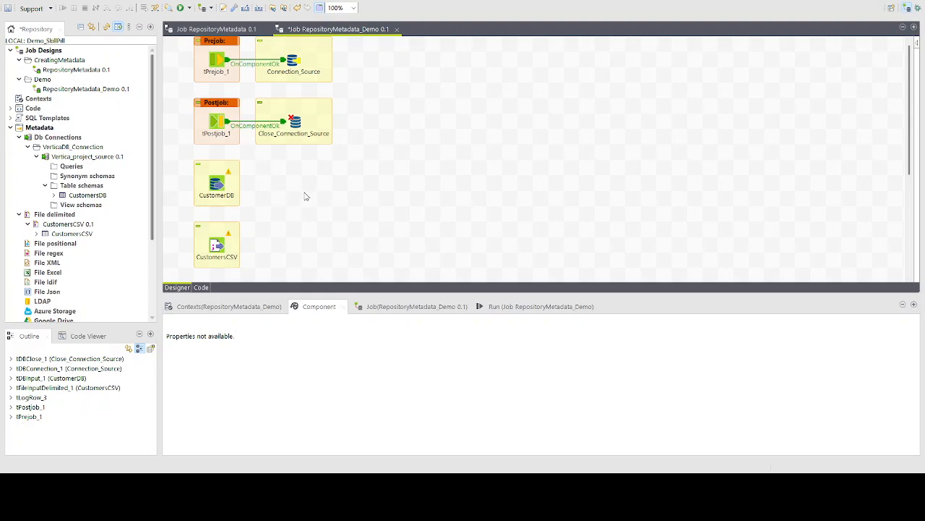
Add tLogRow_1 right of CustomerDB and a pasted copy, tLogRow_2, right of CustomersCSV
text(tLOG)
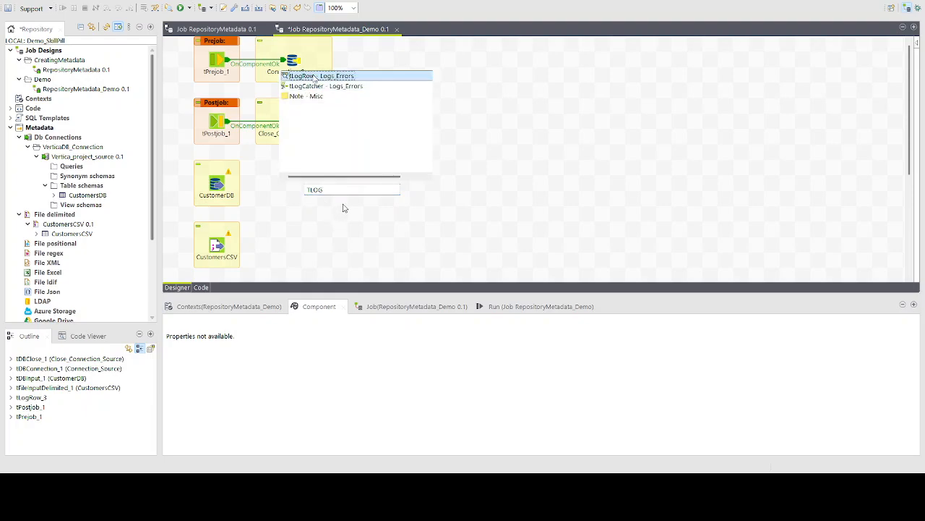
key(Return)
drag(321, 199, 407, 185)
key(ctrl+c)
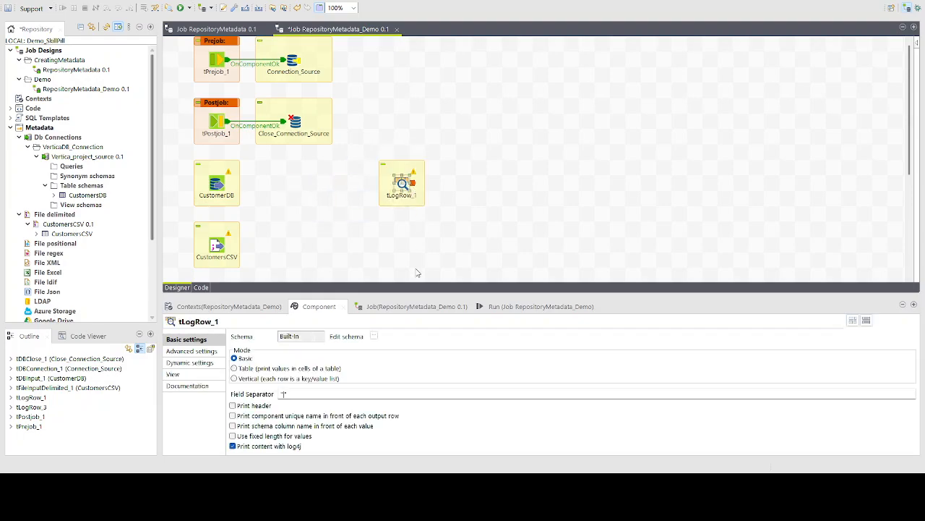
click(411, 247)
key(ctrl+v)
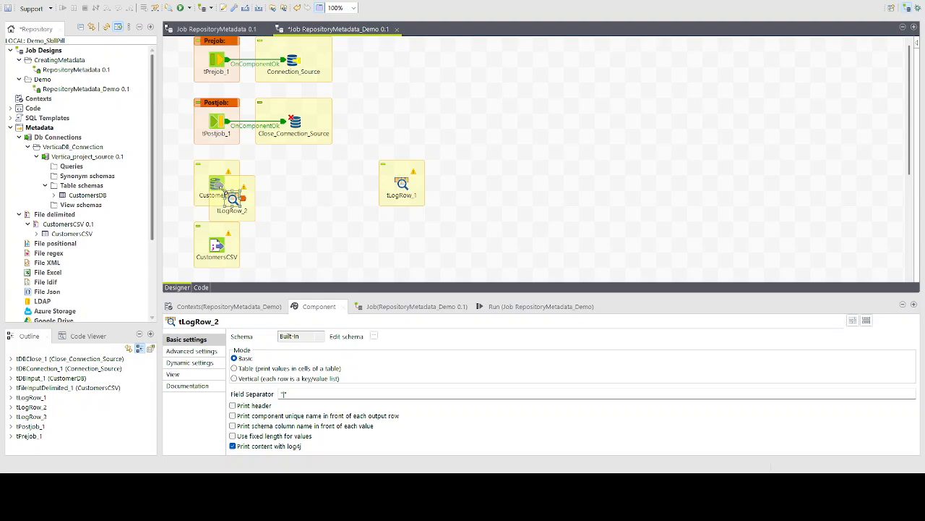
drag(232, 199, 402, 246)
click(471, 252)
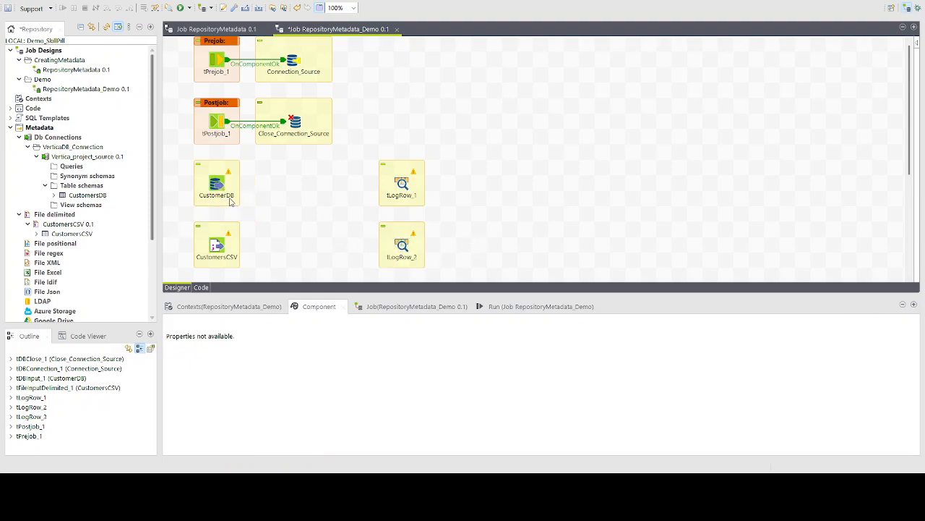
Set the Mode of both tLogRow_1 and tLogRow_2 to Table
click(409, 184)
click(244, 370)
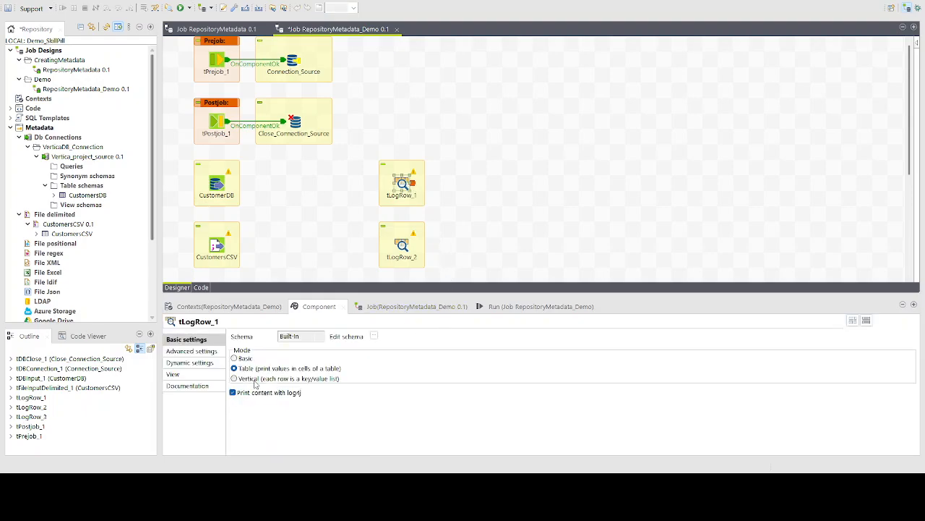
click(402, 246)
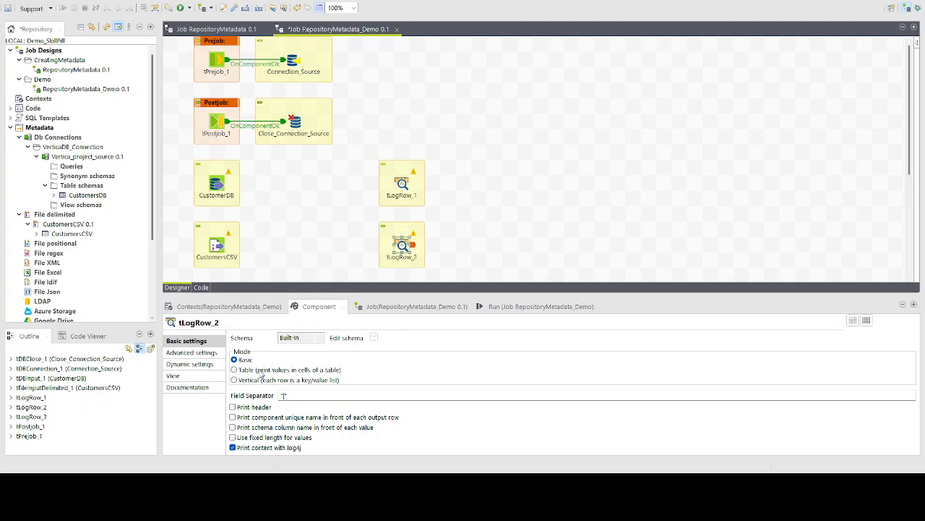
click(260, 369)
click(316, 272)
click(221, 188)
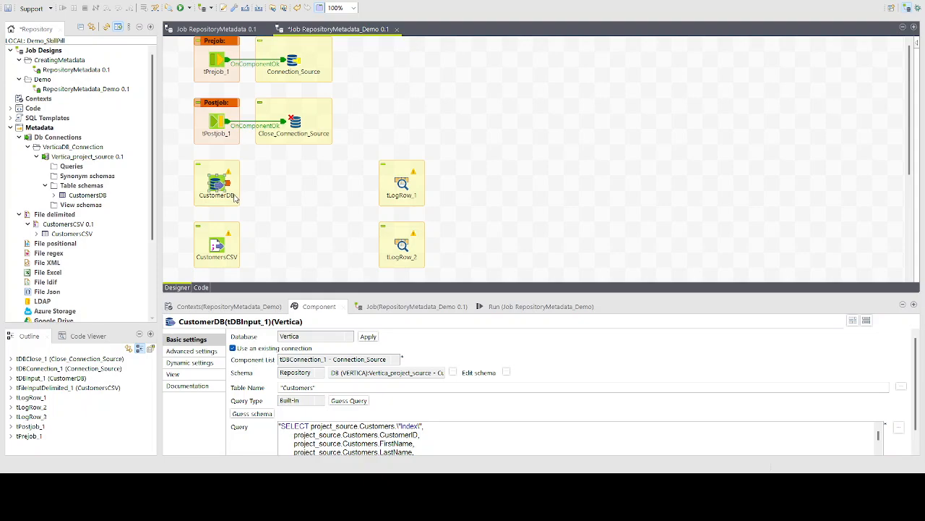
Connect Main rows from CustomerDB to tLogRow_1 and from CustomersCSV to tLogRow_2
drag(235, 199, 402, 187)
click(217, 246)
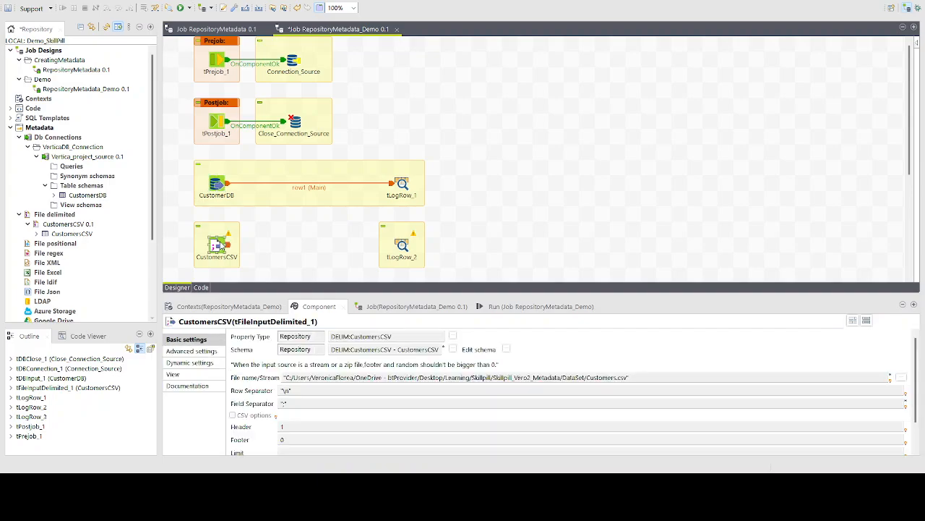
drag(222, 247, 402, 247)
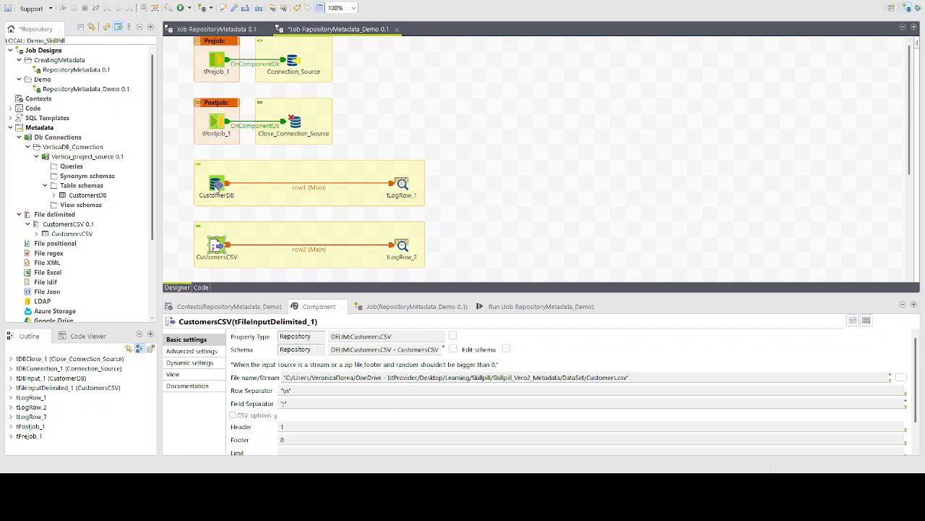
Link CustomerDB to CustomersCSV with an OnSubjobOk trigger
click(217, 186)
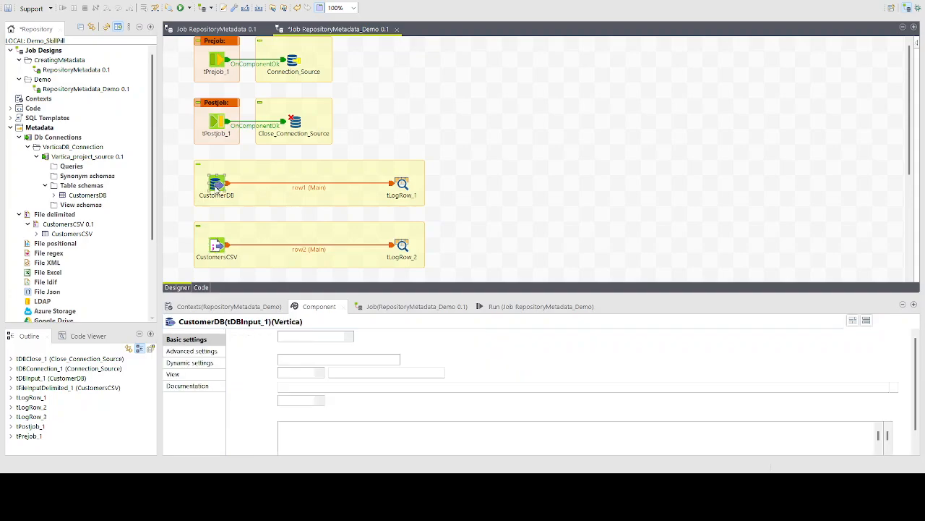
click(381, 206)
click(216, 248)
click(528, 211)
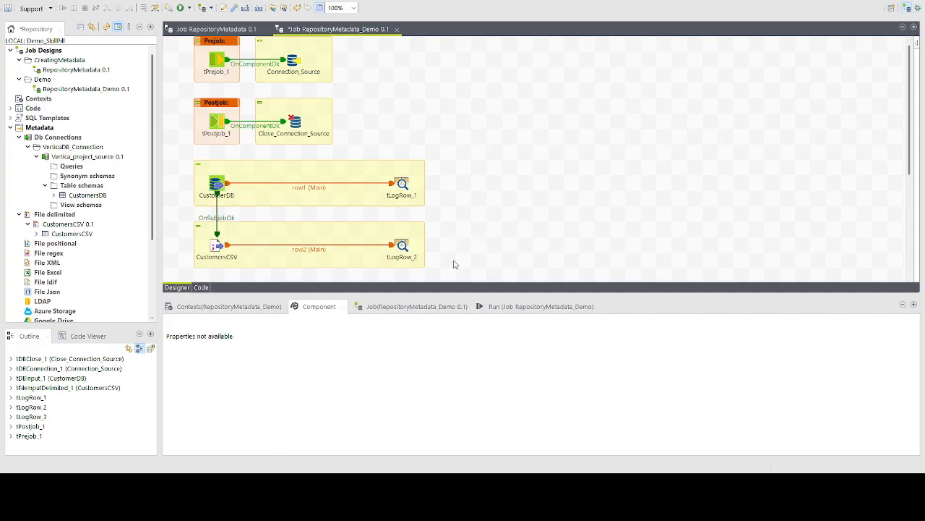
Run RepositoryMetadata_Demo from the Run tab and check the 100-row outputs and exit code 0
click(532, 306)
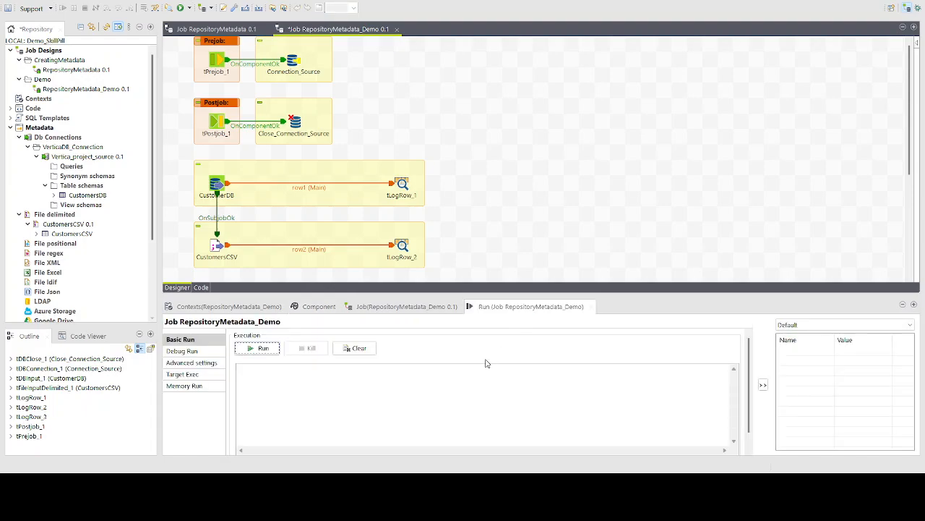
click(264, 348)
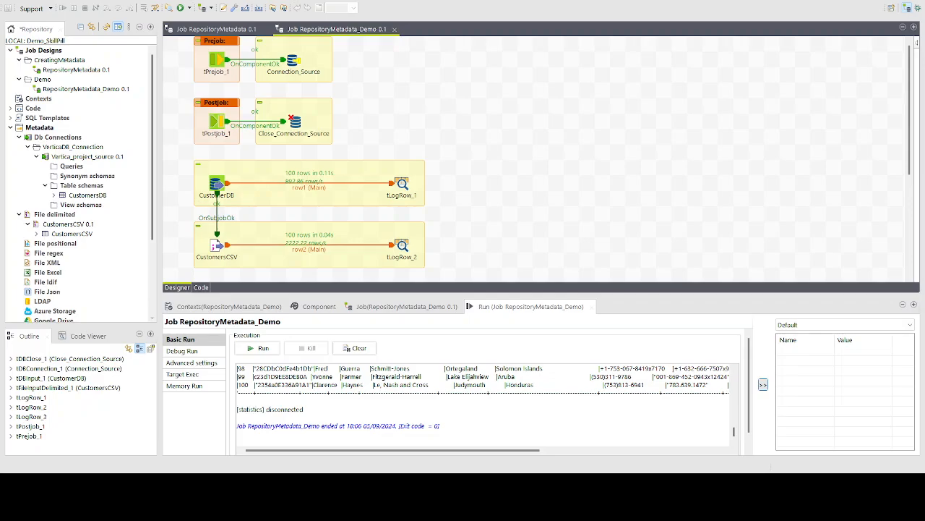
scroll(485, 405, up, 15)
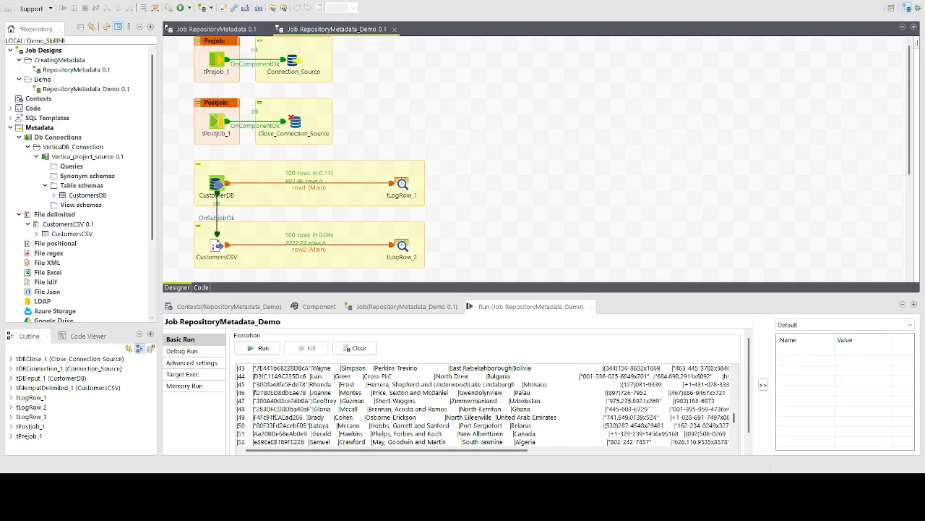
scroll(484, 405, down, 15)
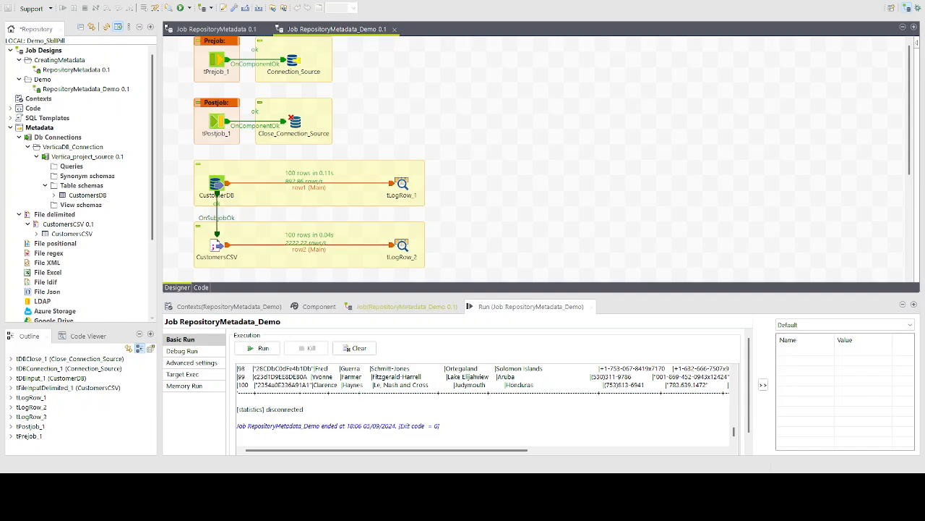